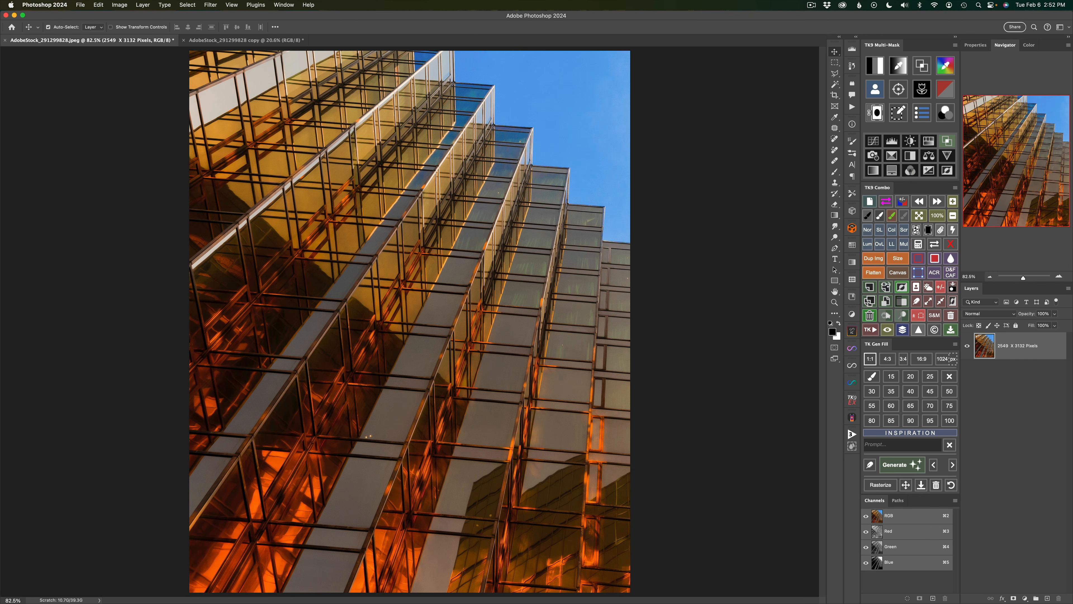
Step: View the layered copy with its AI model results and return to the original single-layer building photo
{"action": "key", "text": "ctrl+Tab"}
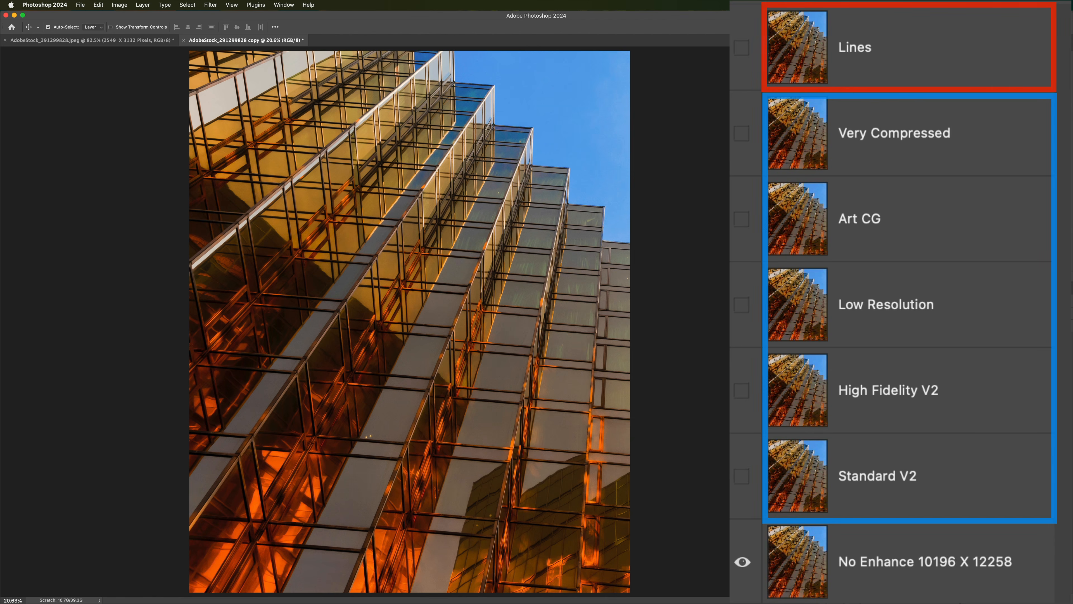
{"action": "key", "text": "ctrl+Tab"}
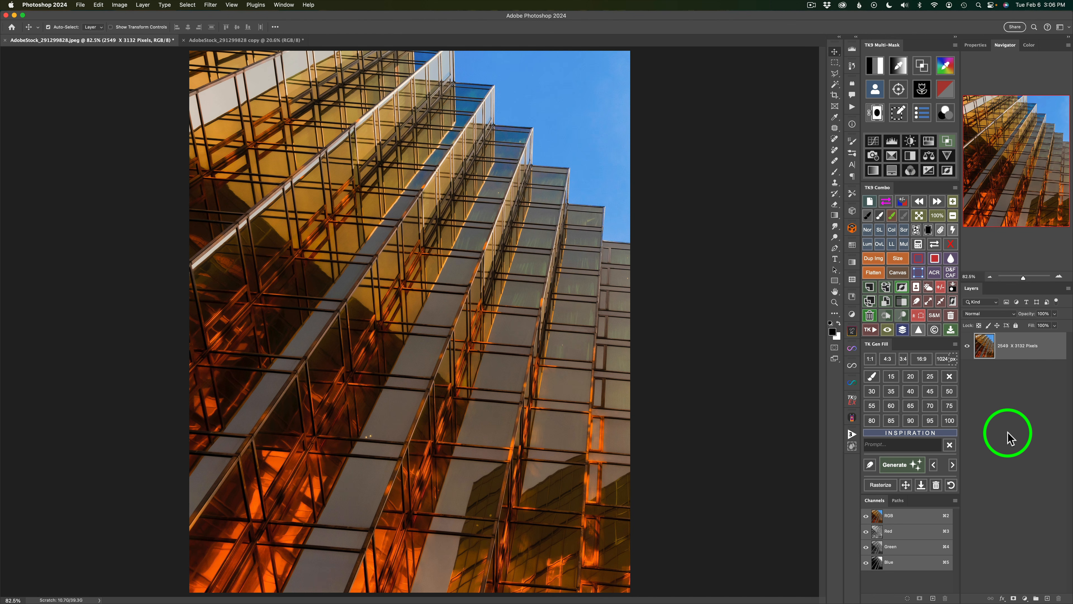
{"action": "left_click", "coordinate": [80, 5]}
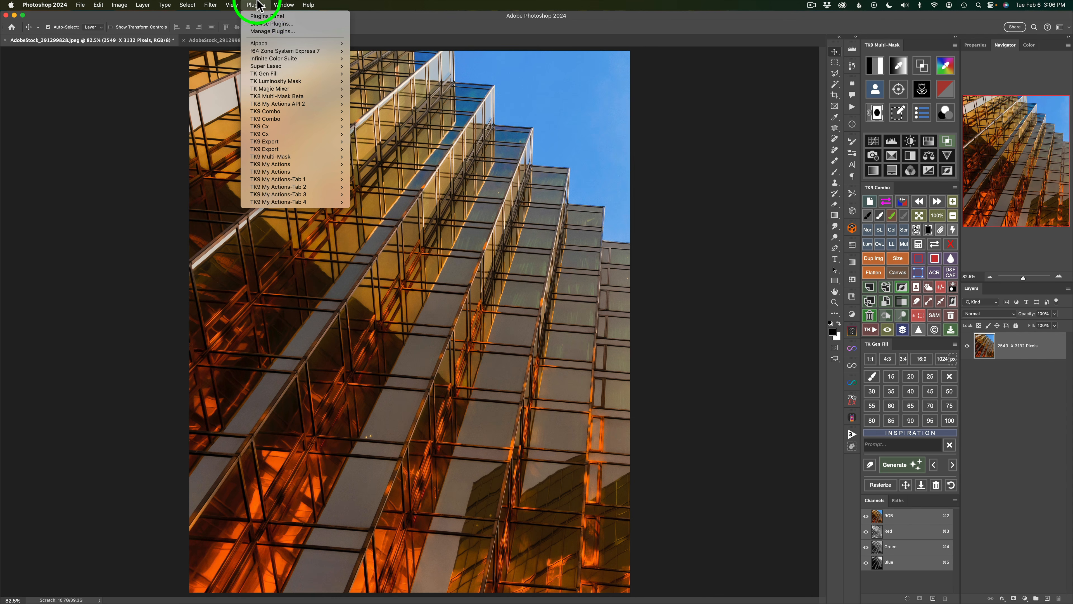
{"action": "mouse_move", "coordinate": [209, 6]}
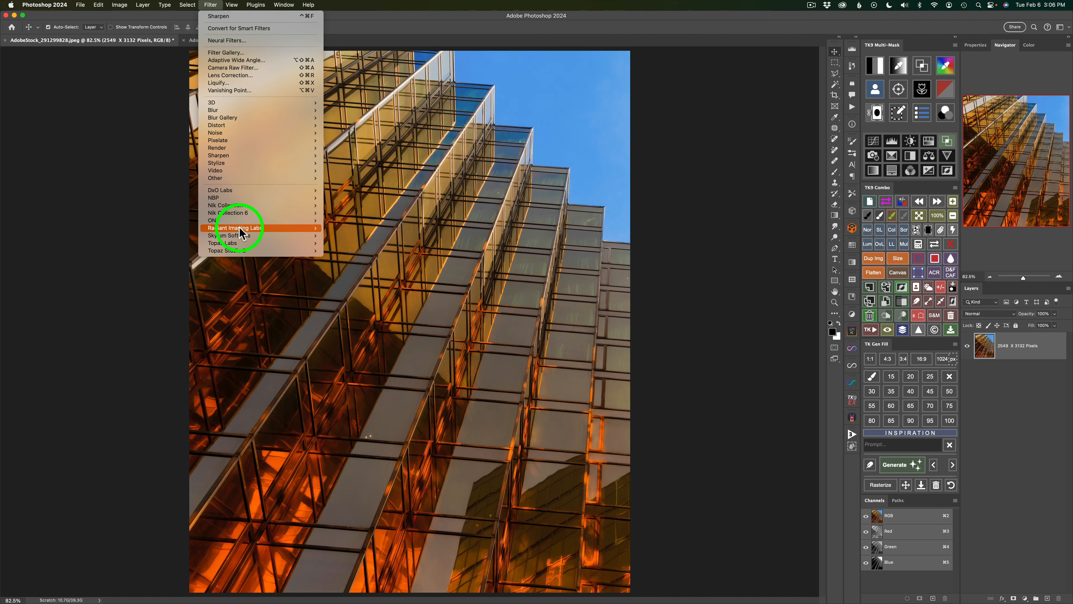
{"action": "mouse_move", "coordinate": [239, 242]}
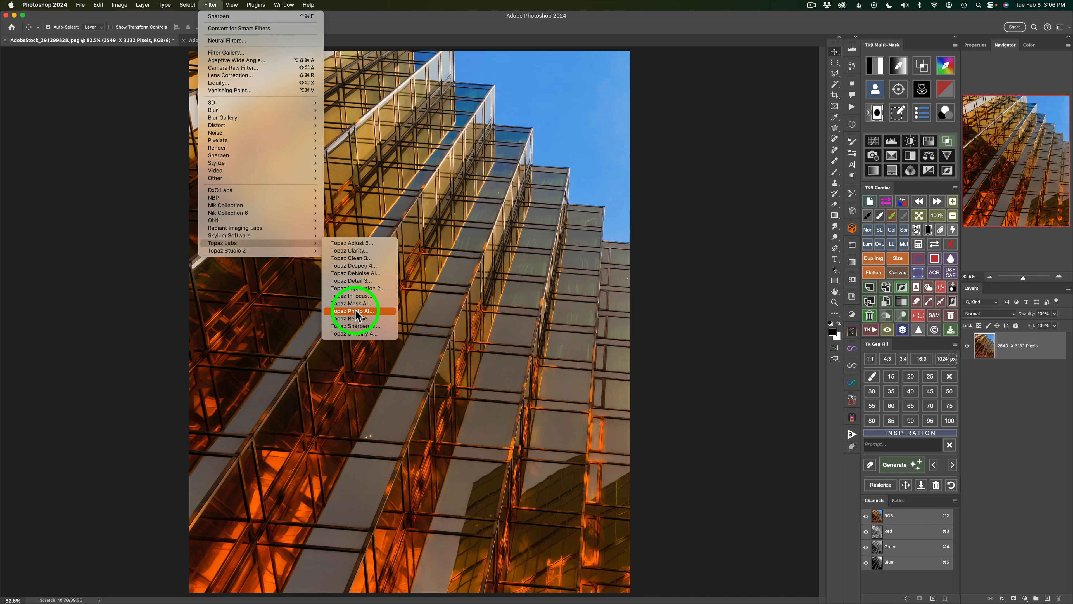
{"action": "left_click", "coordinate": [127, 168]}
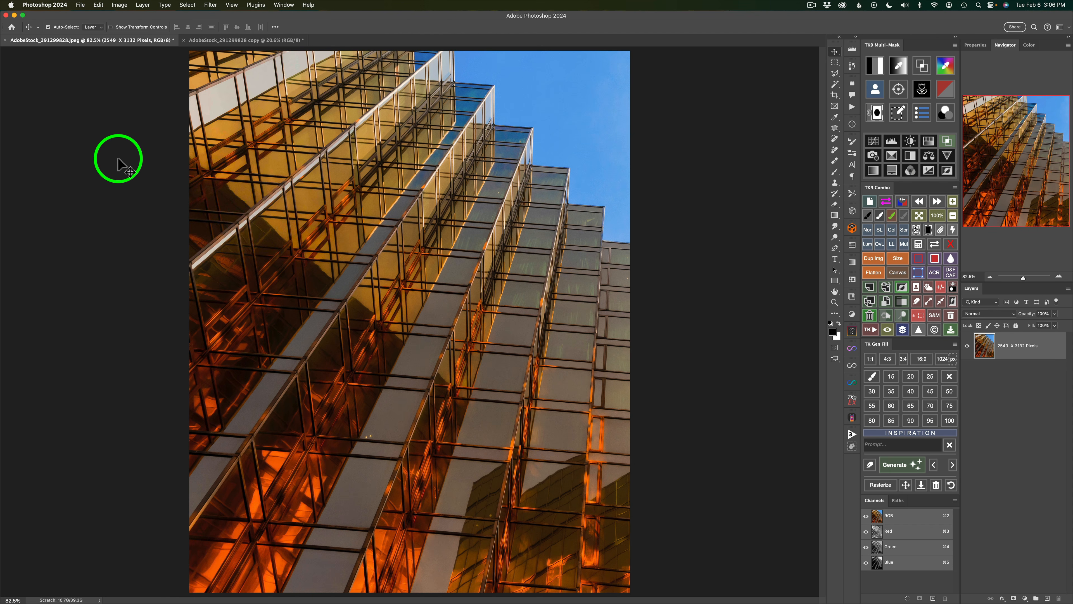
Step: Send the original building photo from Photoshop to Topaz Gigapixel AI
{"action": "left_click", "coordinate": [80, 5]}
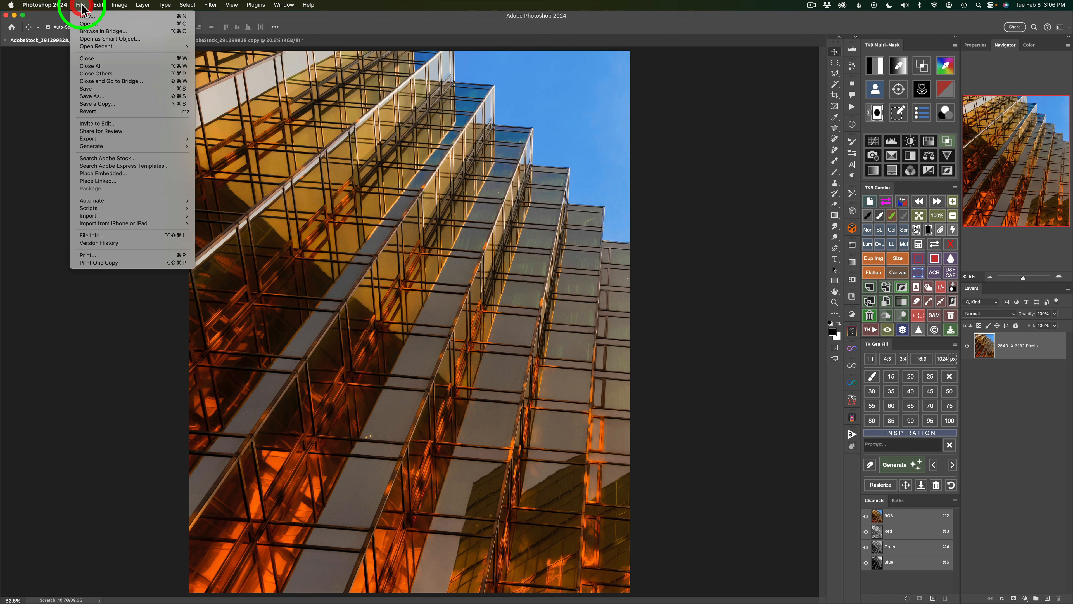
{"action": "mouse_move", "coordinate": [95, 202]}
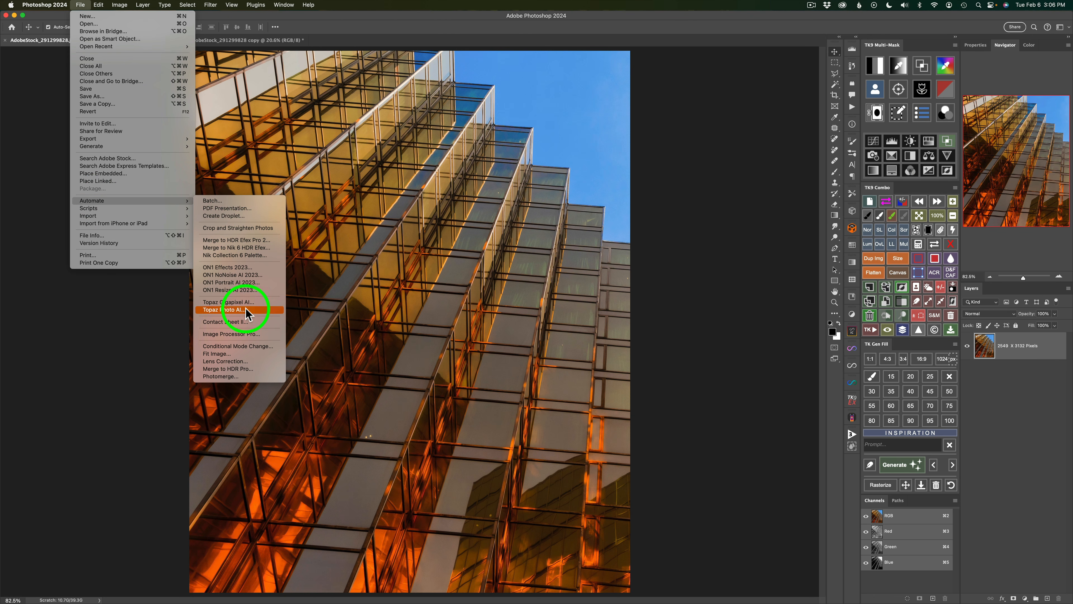
{"action": "left_click", "coordinate": [244, 302]}
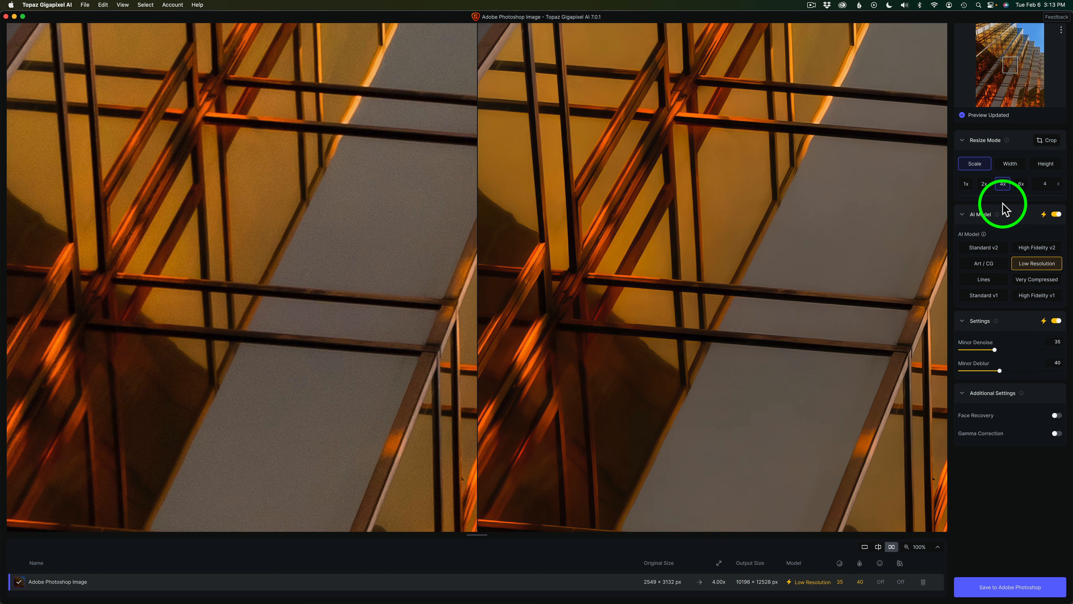
Step: Collapse and reopen the Resize Mode and AI Model sections, and switch automatic AI model selection off and back on
{"action": "left_click", "coordinate": [989, 140]}
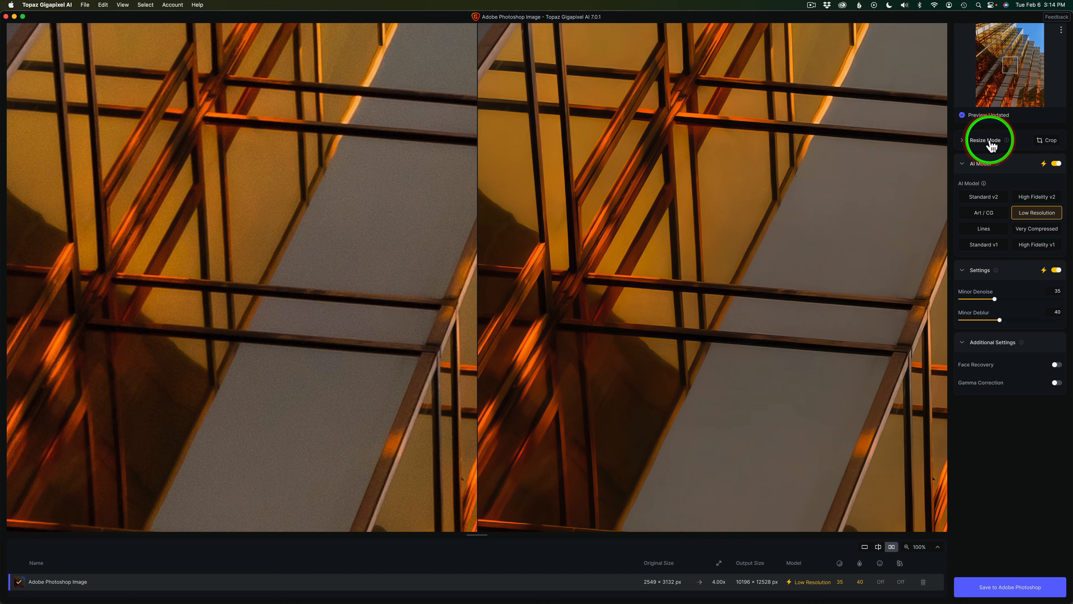
{"action": "left_click", "coordinate": [990, 141]}
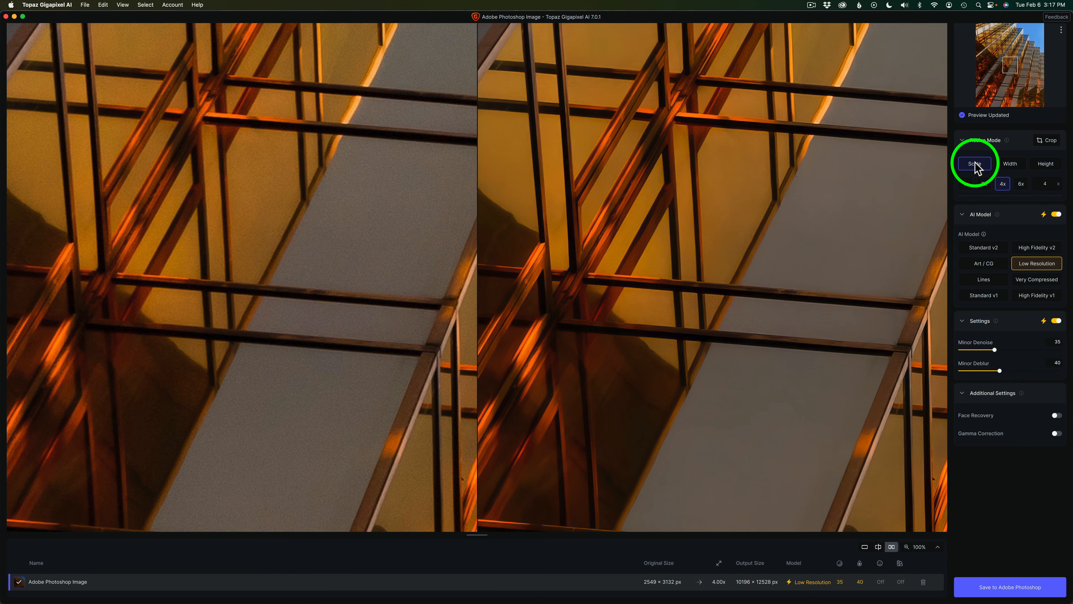
{"action": "left_click", "coordinate": [983, 219]}
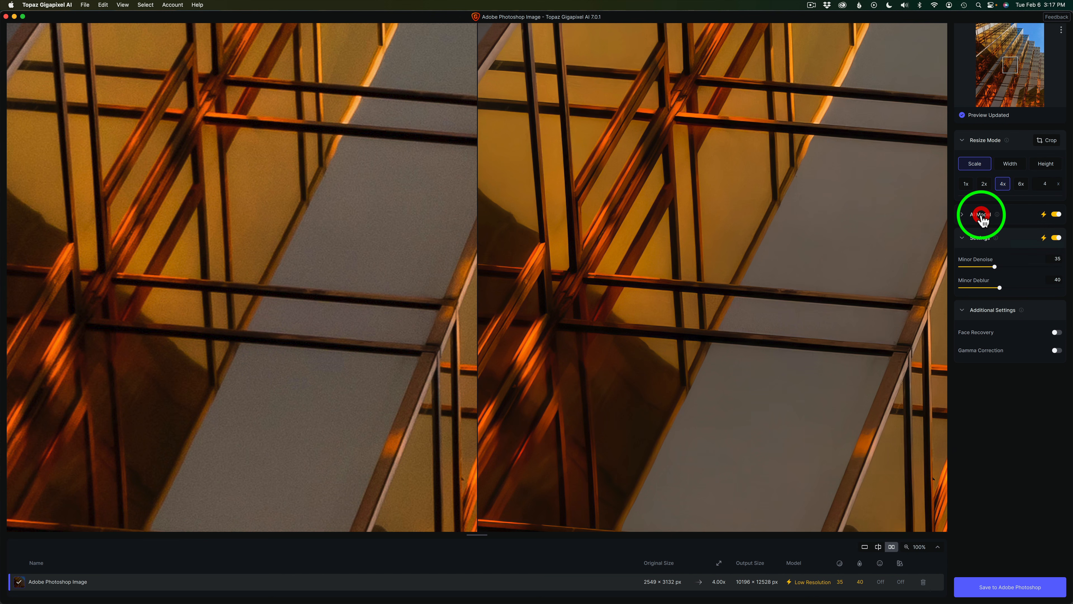
{"action": "left_click", "coordinate": [983, 219]}
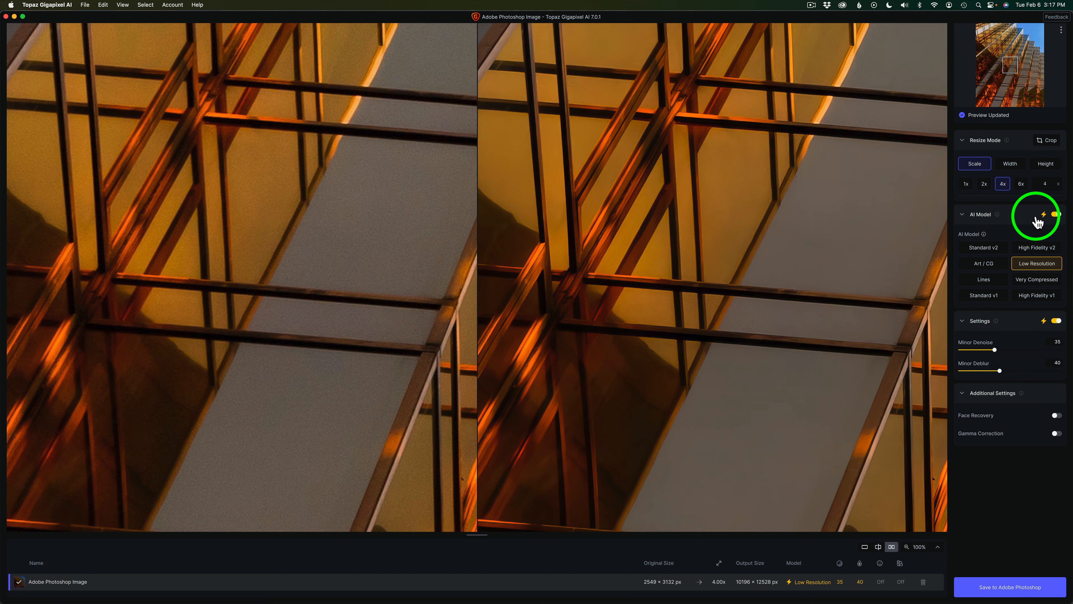
{"action": "left_click", "coordinate": [1057, 215]}
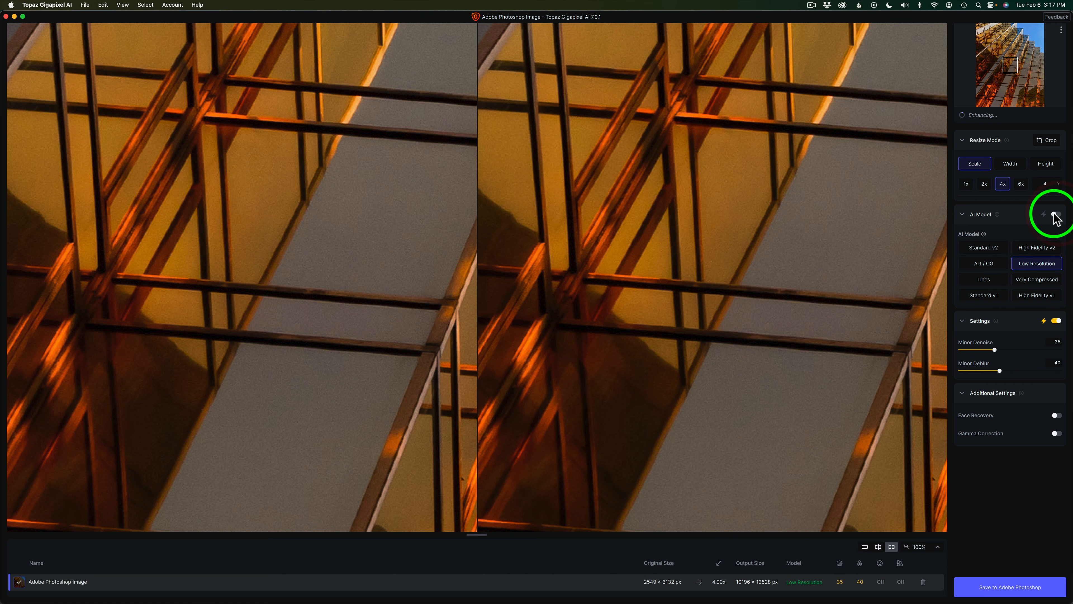
{"action": "left_click", "coordinate": [1057, 214]}
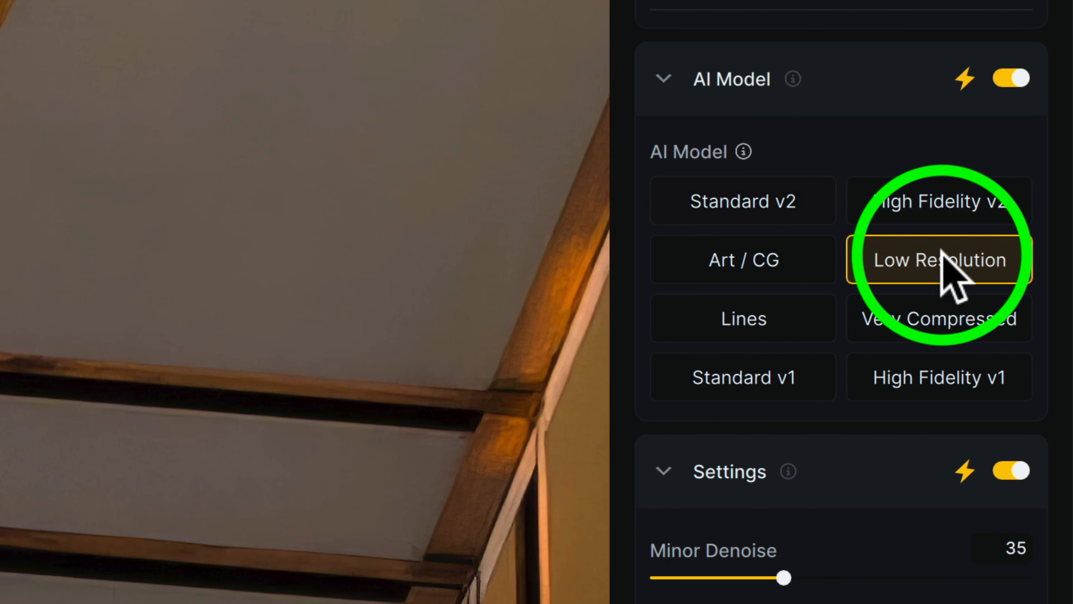
Step: Choose the Standard v2 AI model and toggle the automatic enhancement settings off and back on
{"action": "mouse_move", "coordinate": [743, 153]}
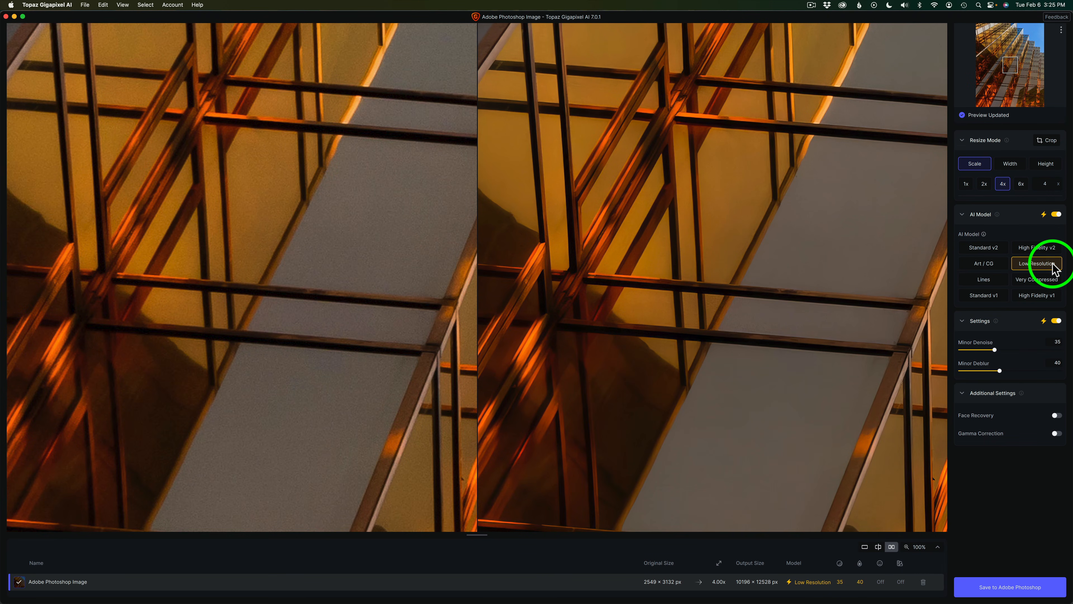
{"action": "left_click", "coordinate": [983, 247]}
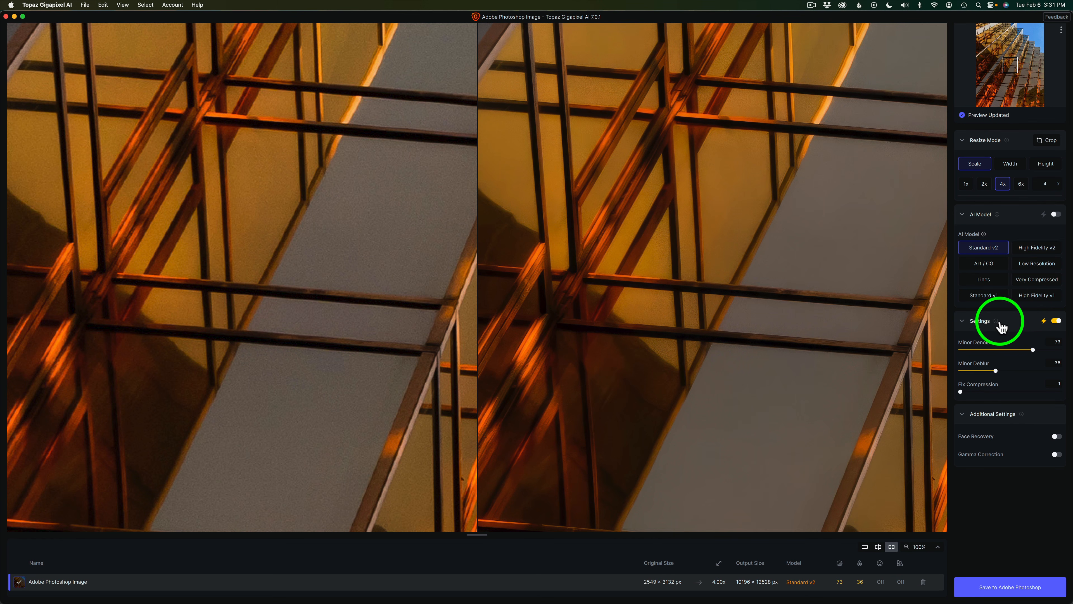
{"action": "left_click", "coordinate": [1057, 321]}
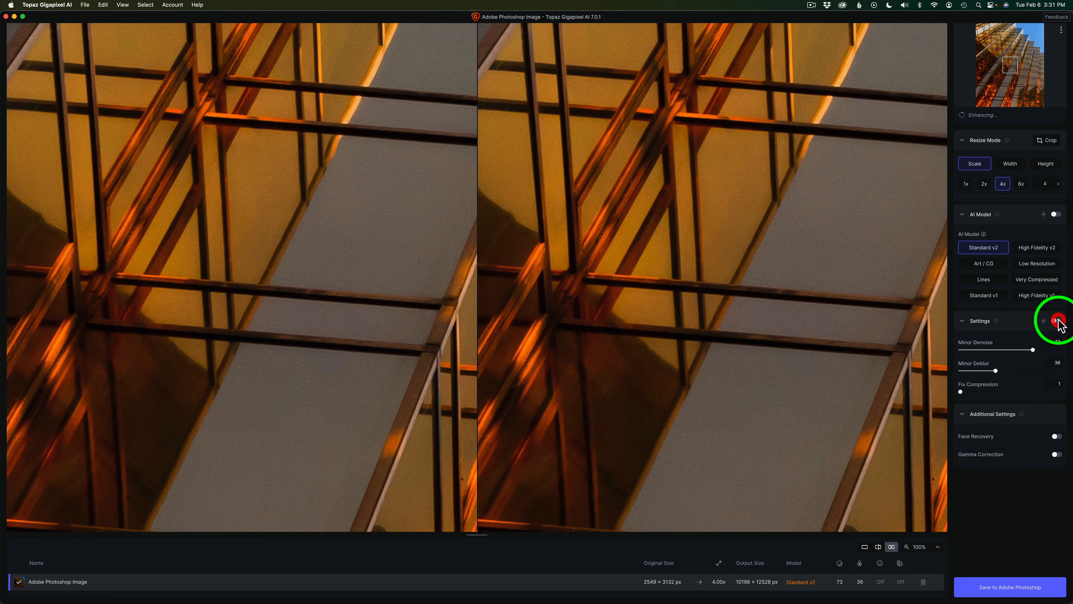
{"action": "left_click", "coordinate": [1057, 321]}
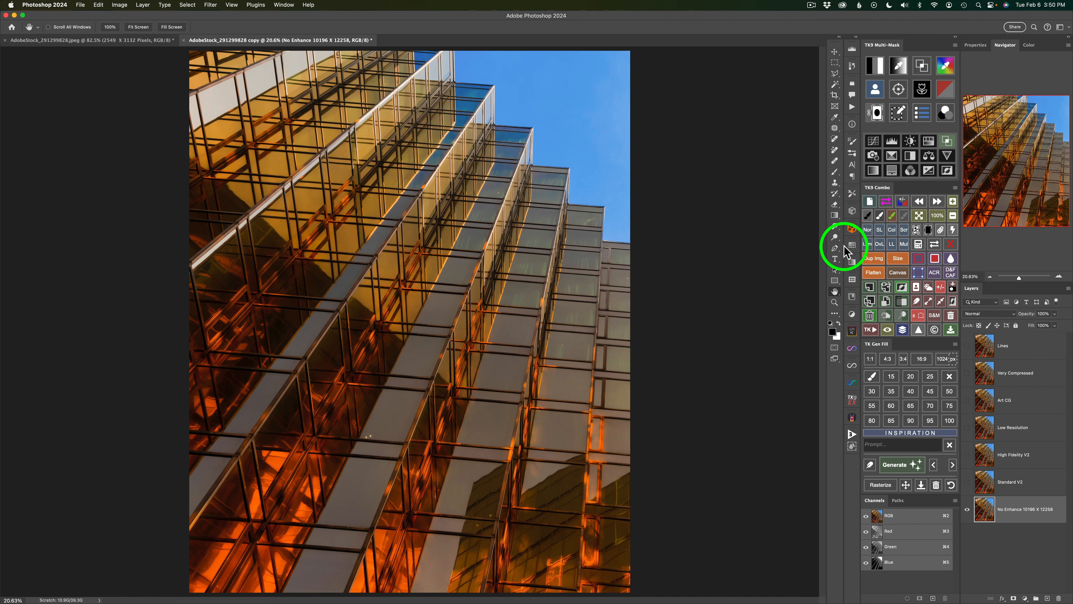
Step: In the layered Photoshop copy, compare the Standard V2 layer with the No Enhance layer at 100%, leaving Standard V2 shown
{"action": "left_click", "coordinate": [938, 215]}
{"action": "left_click_drag", "start_coordinate": [557, 282], "coordinate": [525, 293]}
{"action": "left_click", "coordinate": [340, 307]}
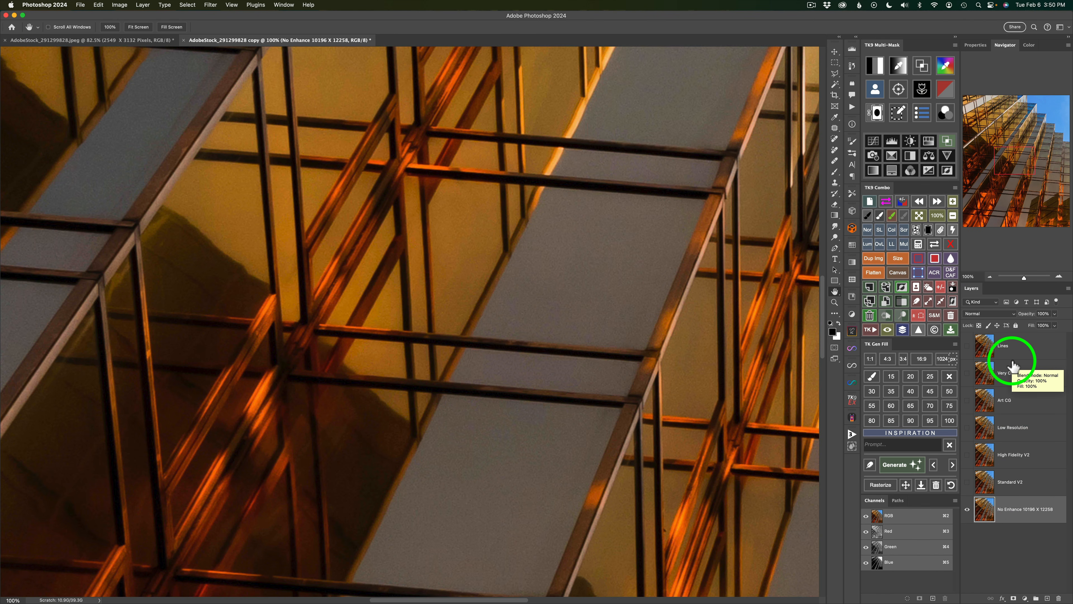
{"action": "left_click", "coordinate": [968, 483]}
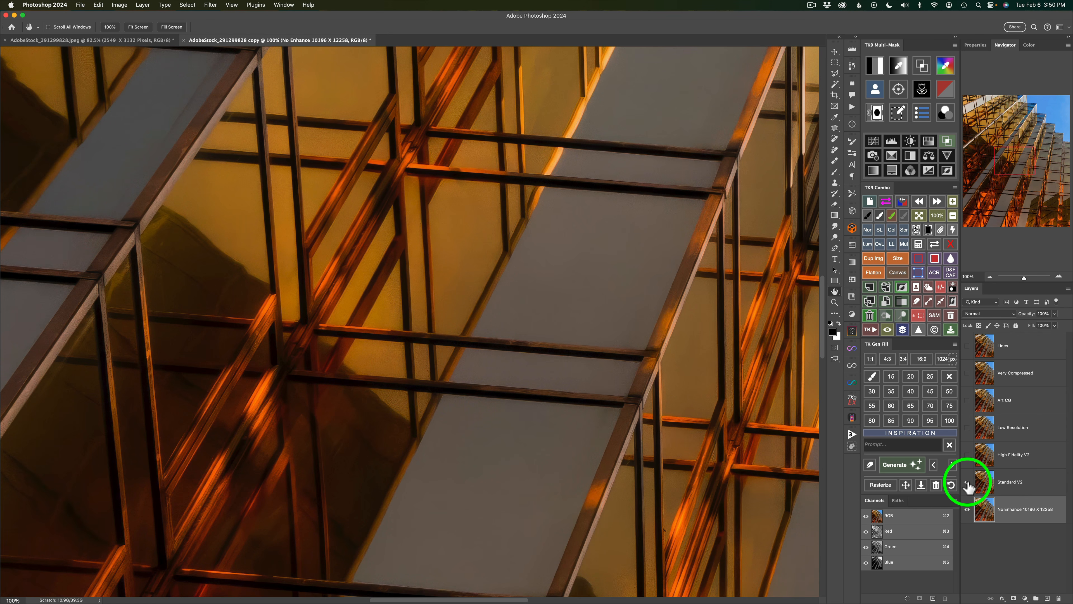
{"action": "left_click", "coordinate": [968, 482]}
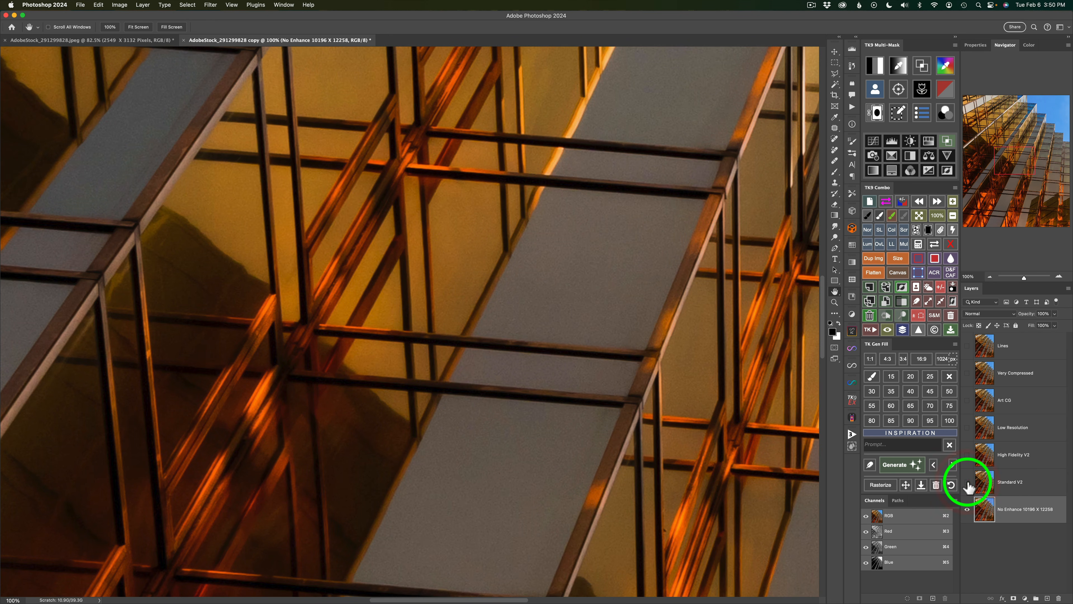
{"action": "left_click", "coordinate": [968, 483]}
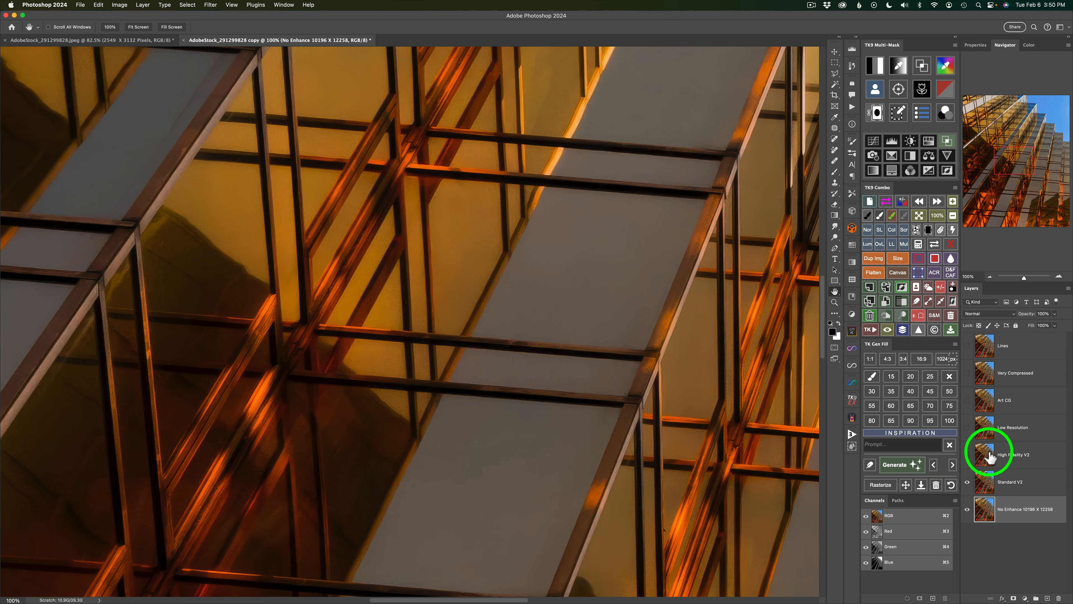
Step: Compare the High Fidelity V2 layer with Standard V2 by toggling its visibility, leaving High Fidelity V2 shown
{"action": "left_click", "coordinate": [968, 456]}
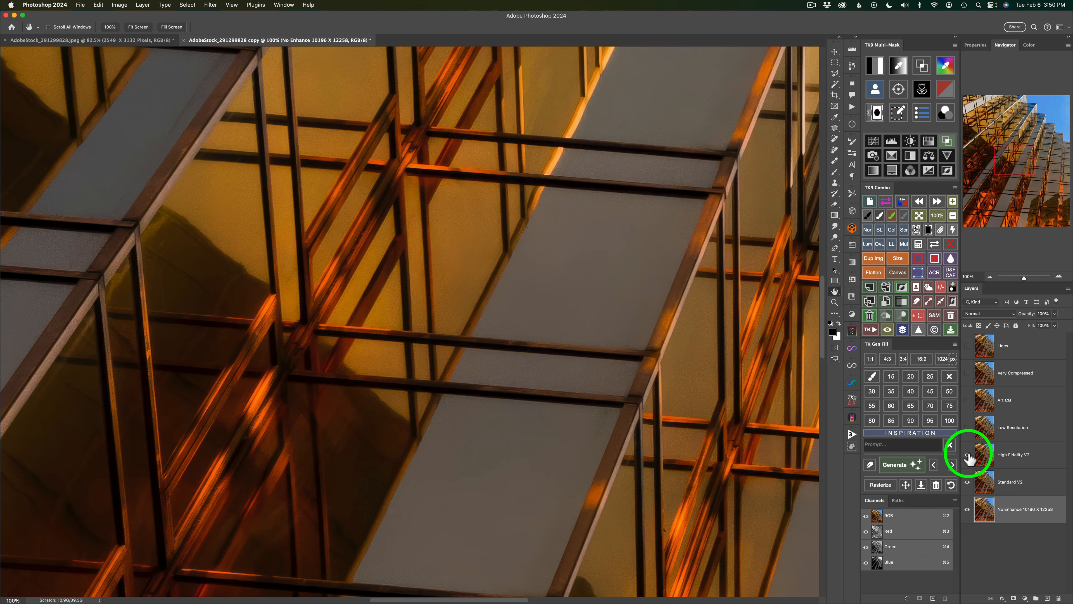
{"action": "left_click", "coordinate": [968, 455]}
{"action": "left_click", "coordinate": [968, 456]}
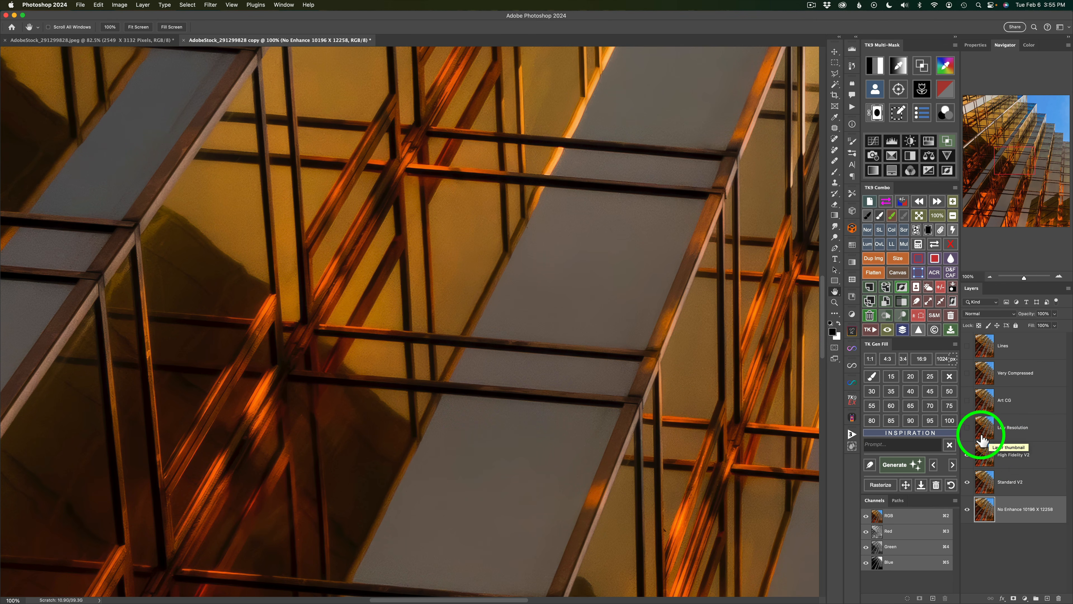
Step: Compare the Low Resolution layer with High Fidelity V2 and with No Enhance shown alone, leaving the enhanced layers shown
{"action": "left_click", "coordinate": [967, 427]}
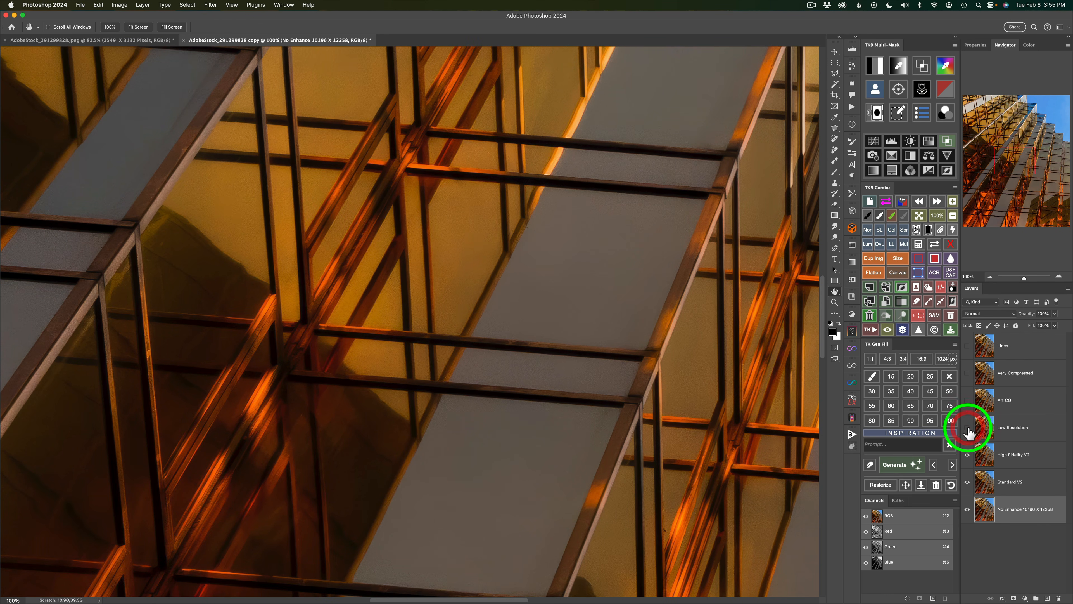
{"action": "left_click", "coordinate": [968, 428]}
{"action": "left_click", "coordinate": [967, 427]}
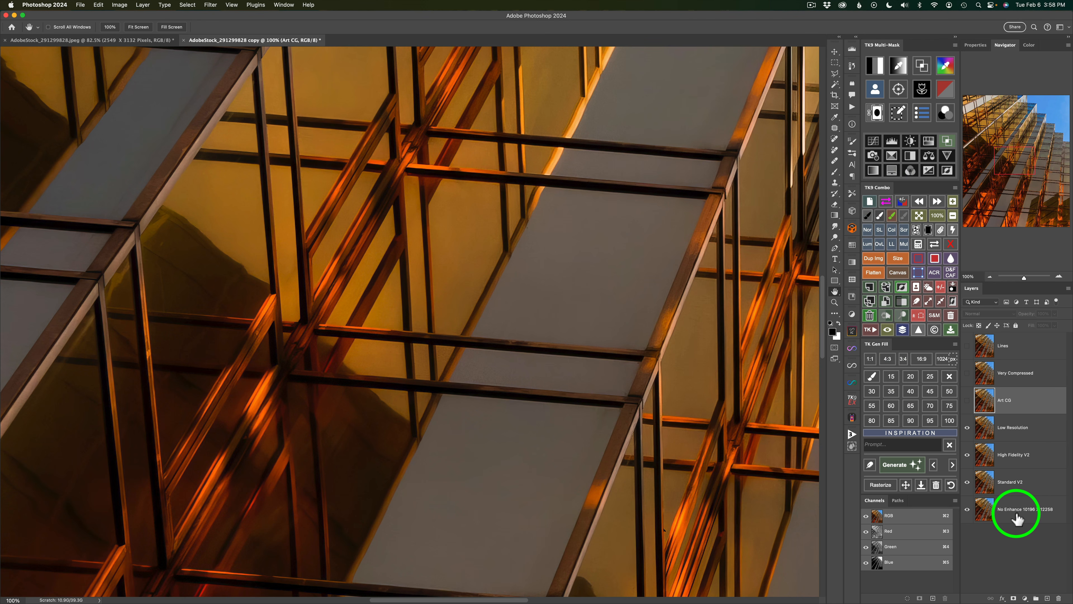
{"action": "left_click", "coordinate": [904, 332]}
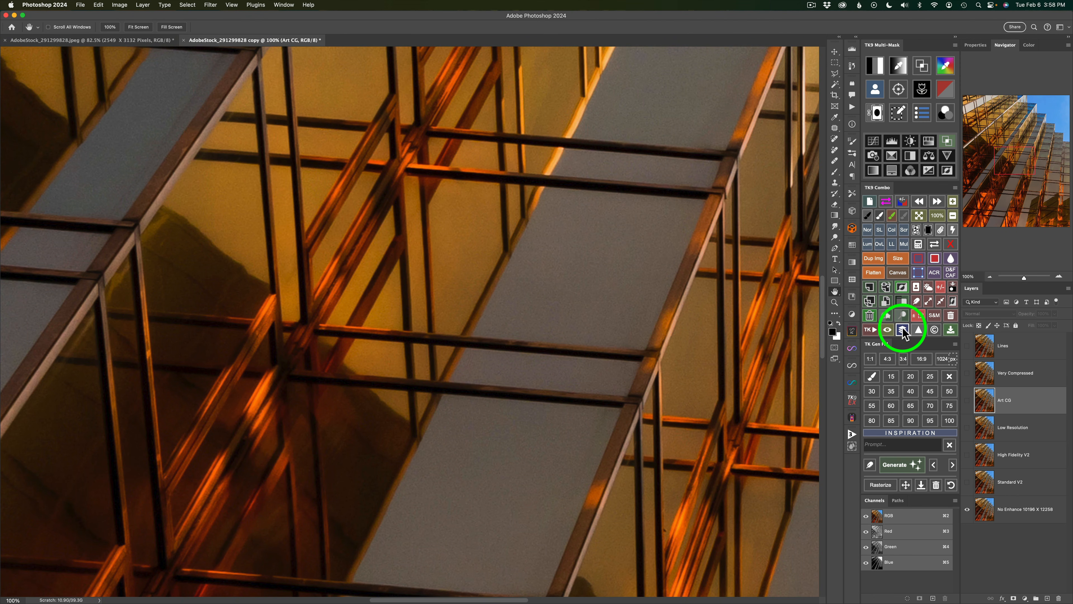
{"action": "left_click", "coordinate": [904, 331]}
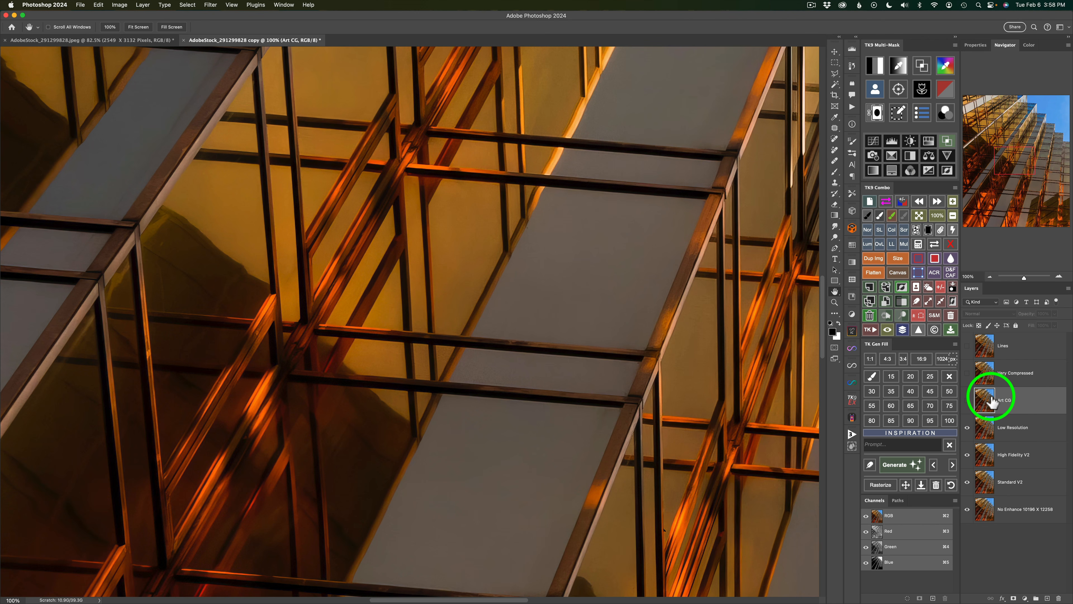
Step: Compare the Art CG layer with Low Resolution by toggling its visibility repeatedly, leaving Art CG hidden
{"action": "left_click", "coordinate": [967, 401]}
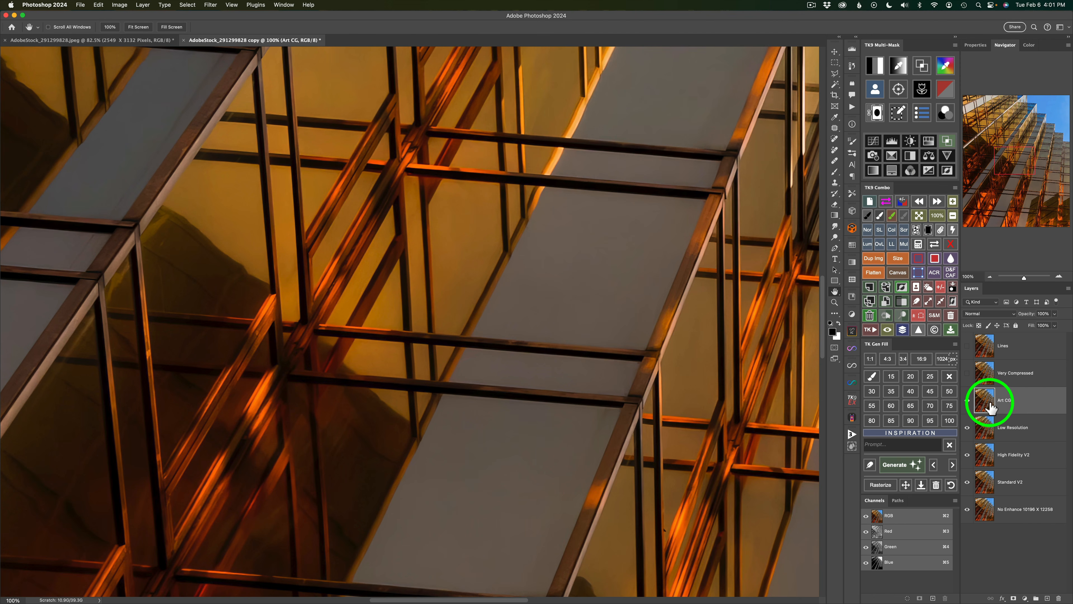
{"action": "left_click", "coordinate": [968, 401]}
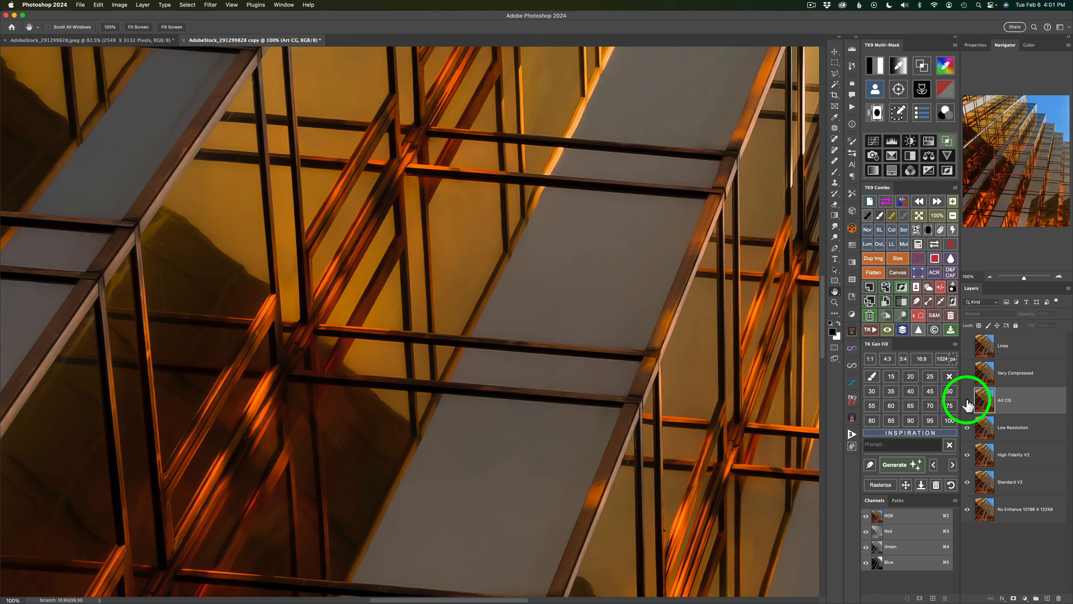
{"action": "left_click", "coordinate": [968, 402]}
{"action": "left_click", "coordinate": [968, 402]}
{"action": "left_click", "coordinate": [968, 402]}
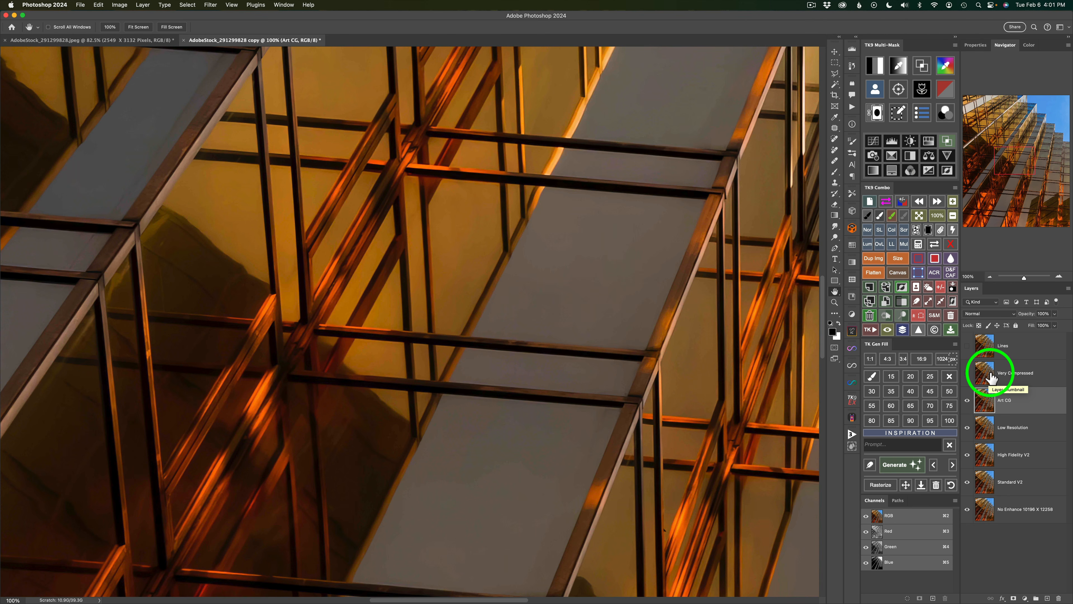
{"action": "left_click", "coordinate": [968, 399]}
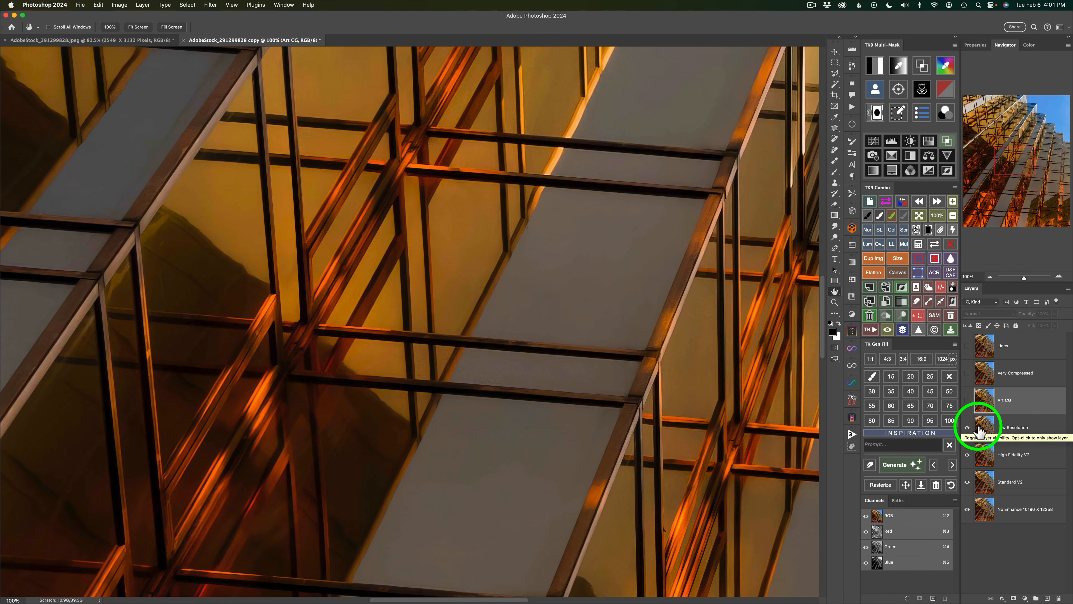
Step: Compare the Very Compressed layer with Low Resolution by showing it and hiding it again
{"action": "left_click", "coordinate": [968, 374]}
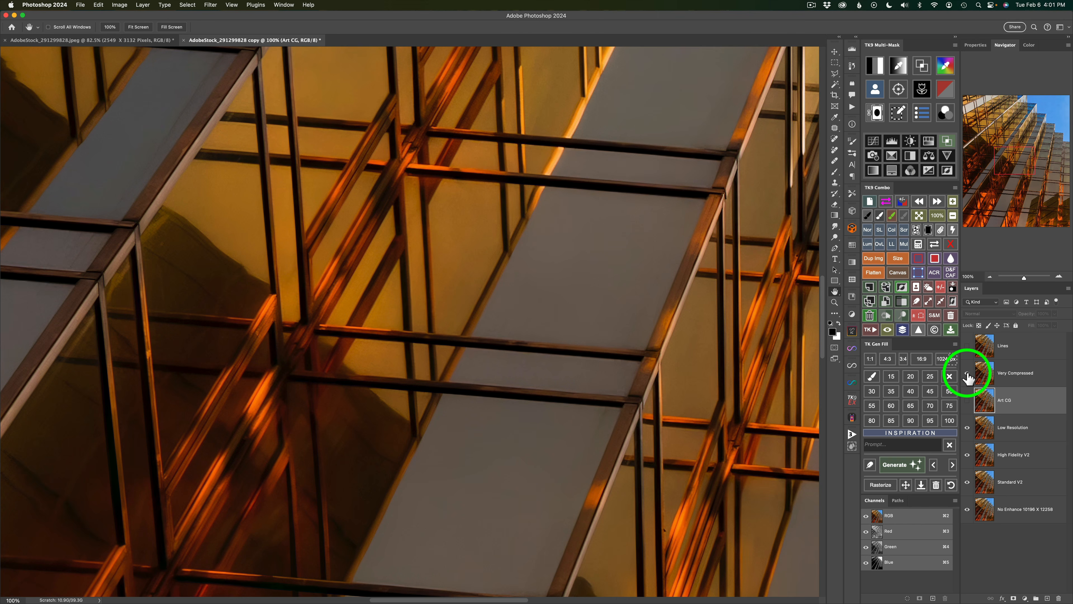
{"action": "left_click", "coordinate": [967, 374]}
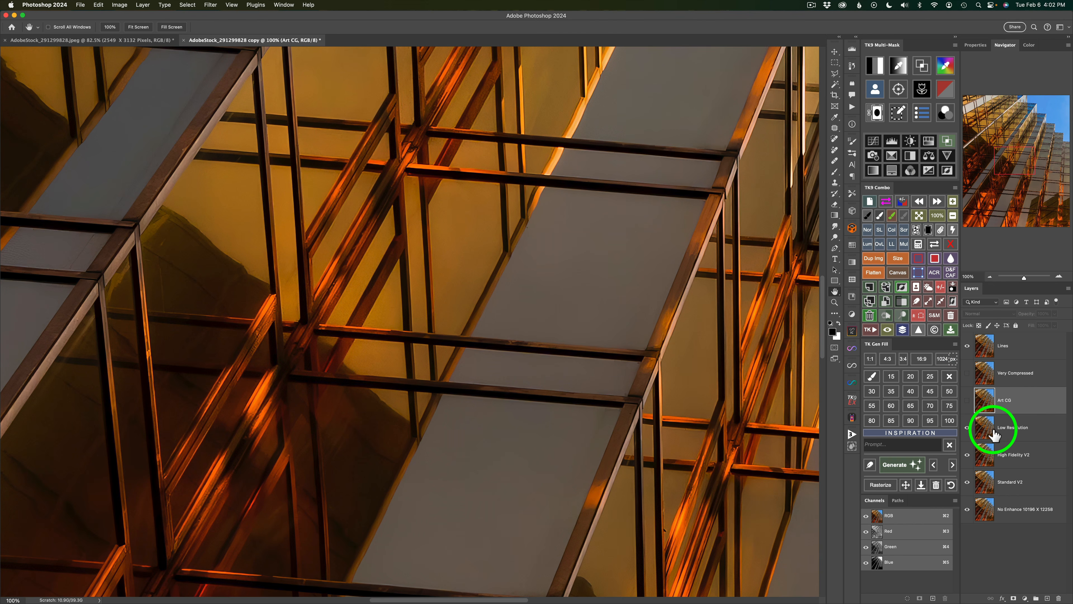
Step: Compare the Lines layer with Low Resolution, and the enhanced layers with No Enhance, by toggling their visibility
{"action": "left_click", "coordinate": [967, 349]}
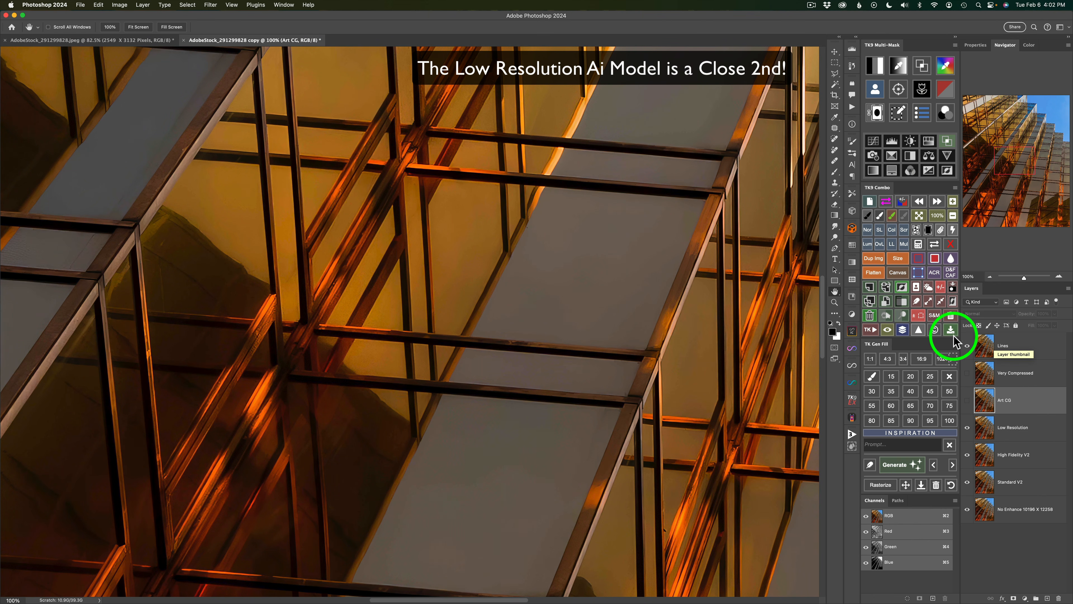
{"action": "left_click", "coordinate": [902, 330]}
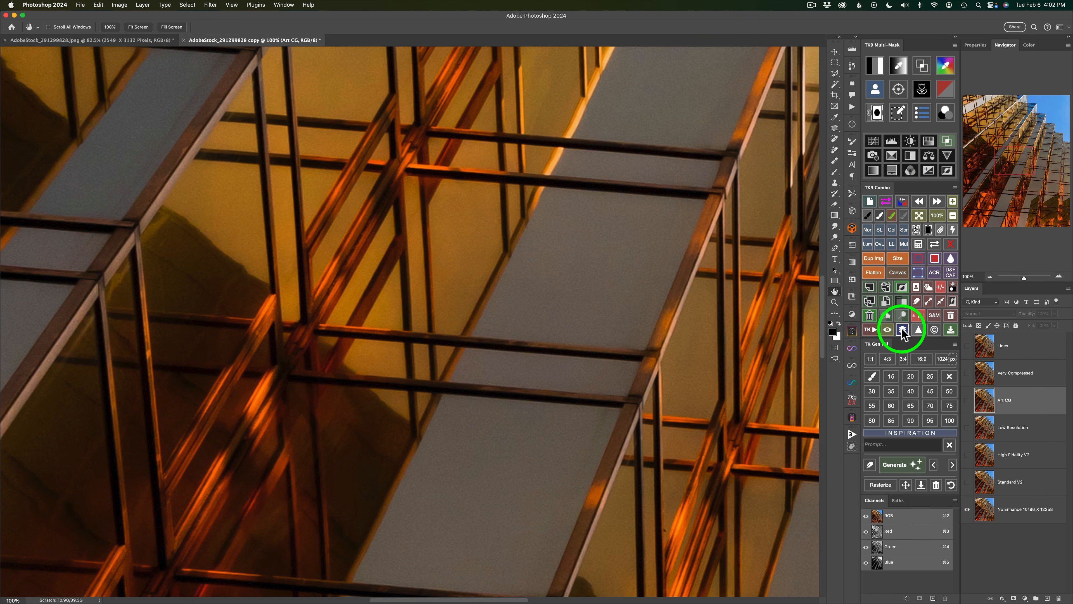
{"action": "left_click", "coordinate": [903, 331]}
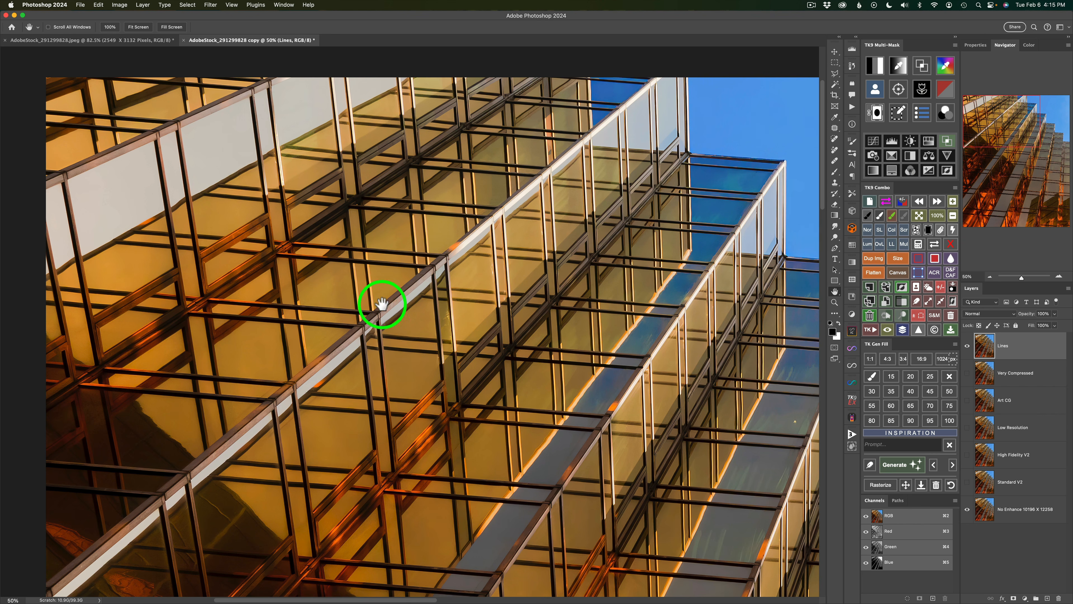
Step: Compare the Lines layer with No Enhance on the building's lower facade by hiding Lines and showing it again
{"action": "left_click_drag", "start_coordinate": [387, 408], "coordinate": [390, 265]}
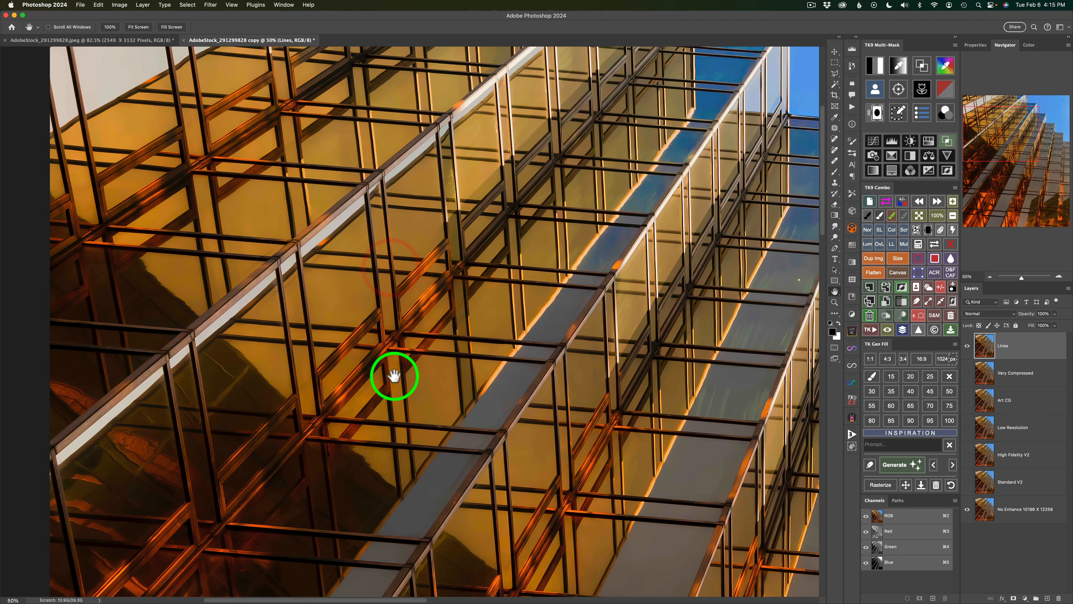
{"action": "left_click_drag", "start_coordinate": [393, 375], "coordinate": [393, 316]}
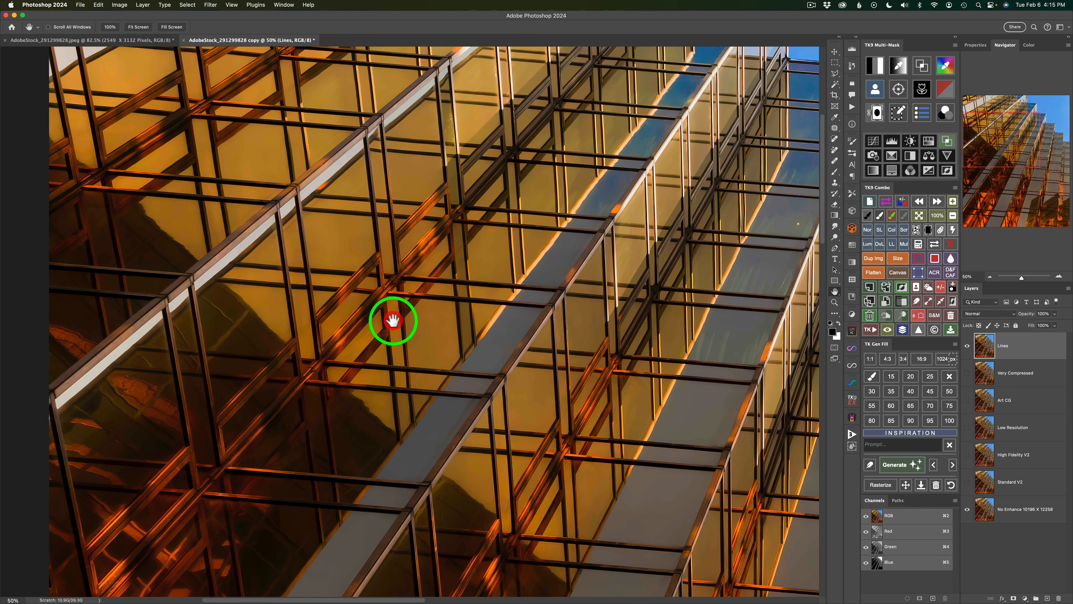
{"action": "left_click", "coordinate": [968, 350]}
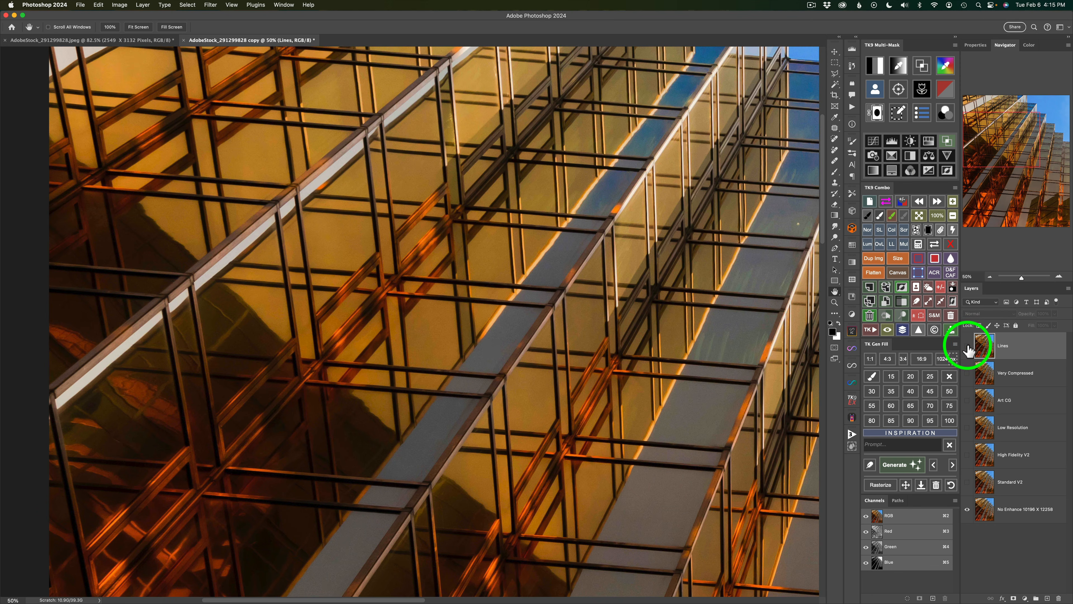
{"action": "left_click", "coordinate": [967, 349]}
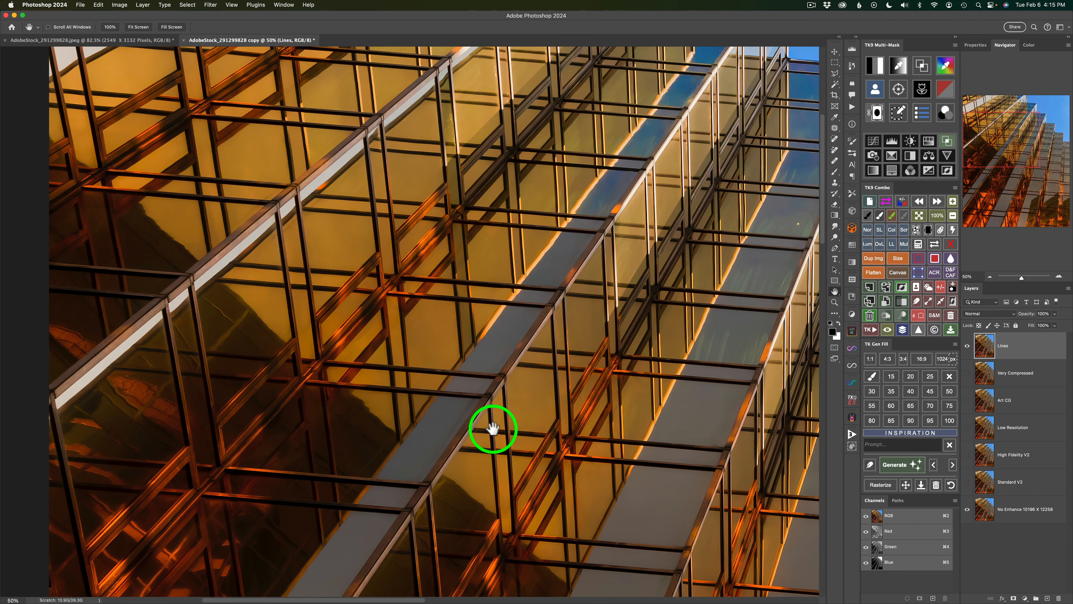
Step: Examine the Lines layer's upscaled detail across the whole building, from the orange reflections at its base to the roofline against the sky
{"action": "left_click_drag", "start_coordinate": [490, 436], "coordinate": [492, 333]}
{"action": "left_click_drag", "start_coordinate": [495, 472], "coordinate": [485, 371]}
{"action": "left_click_drag", "start_coordinate": [479, 521], "coordinate": [479, 375]}
{"action": "left_click_drag", "start_coordinate": [460, 533], "coordinate": [248, 441]}
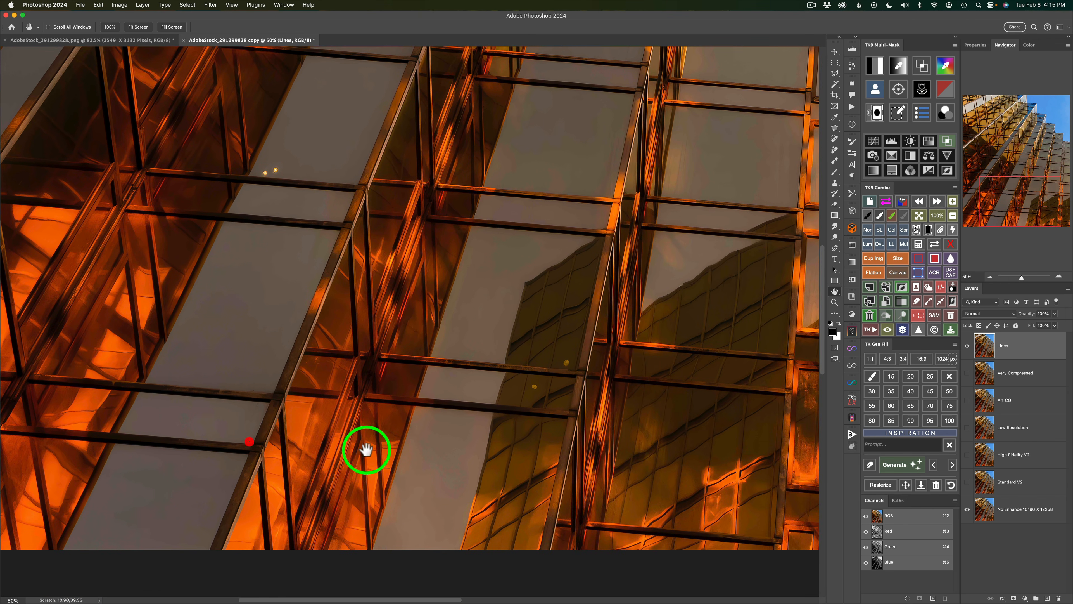
{"action": "left_click_drag", "start_coordinate": [601, 451], "coordinate": [416, 585]}
{"action": "left_click_drag", "start_coordinate": [465, 368], "coordinate": [464, 458]}
{"action": "left_click_drag", "start_coordinate": [362, 359], "coordinate": [560, 346]}
{"action": "left_click_drag", "start_coordinate": [370, 168], "coordinate": [380, 342]}
{"action": "left_click_drag", "start_coordinate": [577, 252], "coordinate": [394, 268]}
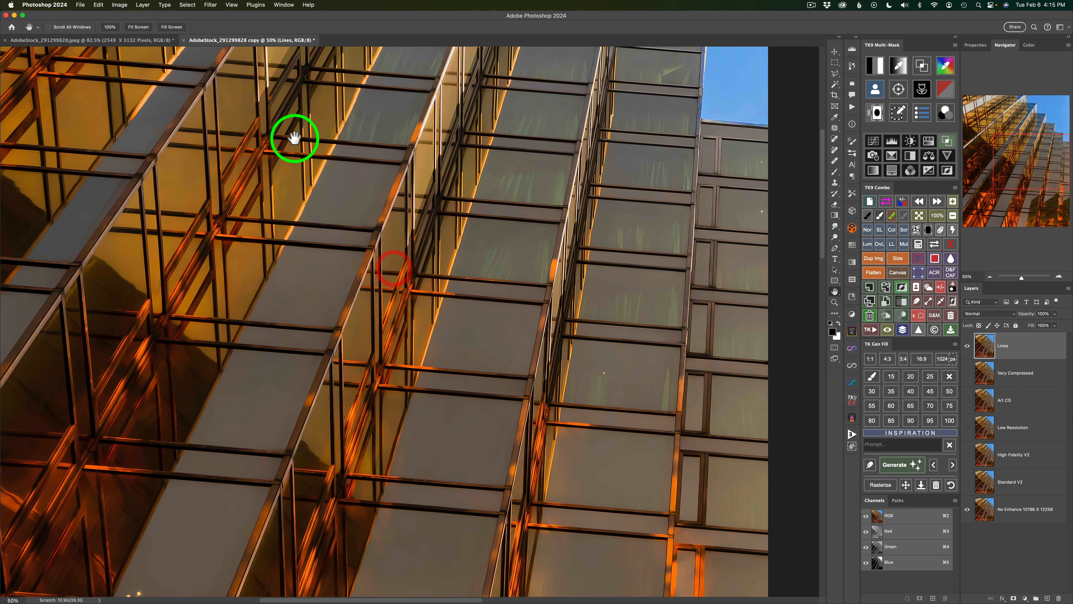
{"action": "left_click_drag", "start_coordinate": [294, 137], "coordinate": [417, 284]}
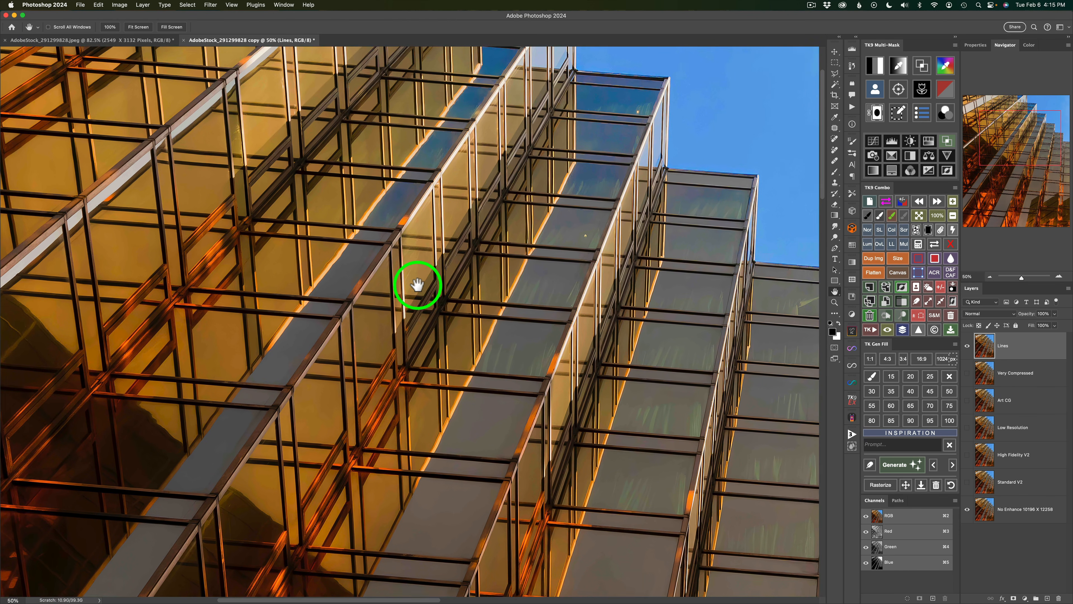
{"action": "left_click_drag", "start_coordinate": [420, 120], "coordinate": [396, 221]}
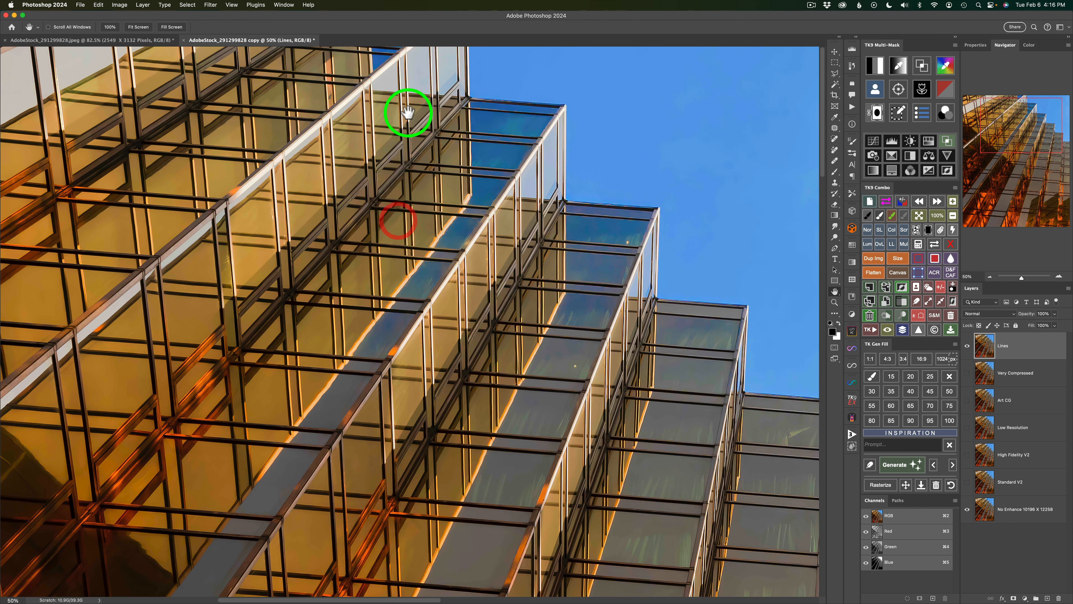
{"action": "left_click_drag", "start_coordinate": [408, 112], "coordinate": [359, 179]}
{"action": "left_click_drag", "start_coordinate": [532, 247], "coordinate": [563, 155]}
{"action": "left_click_drag", "start_coordinate": [496, 329], "coordinate": [545, 231]}
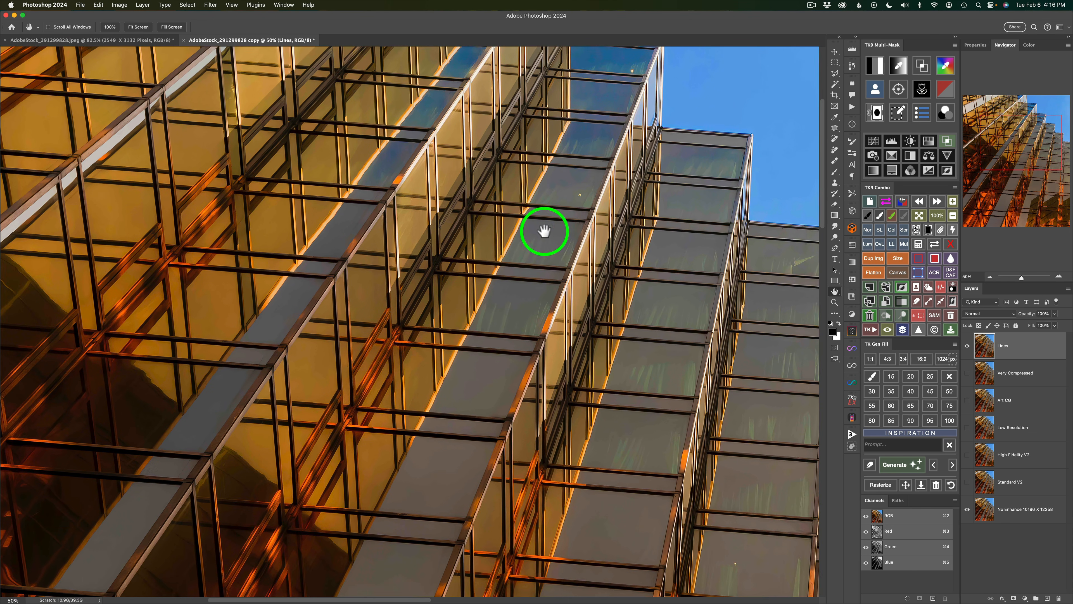
{"action": "left_click", "coordinate": [939, 216]}
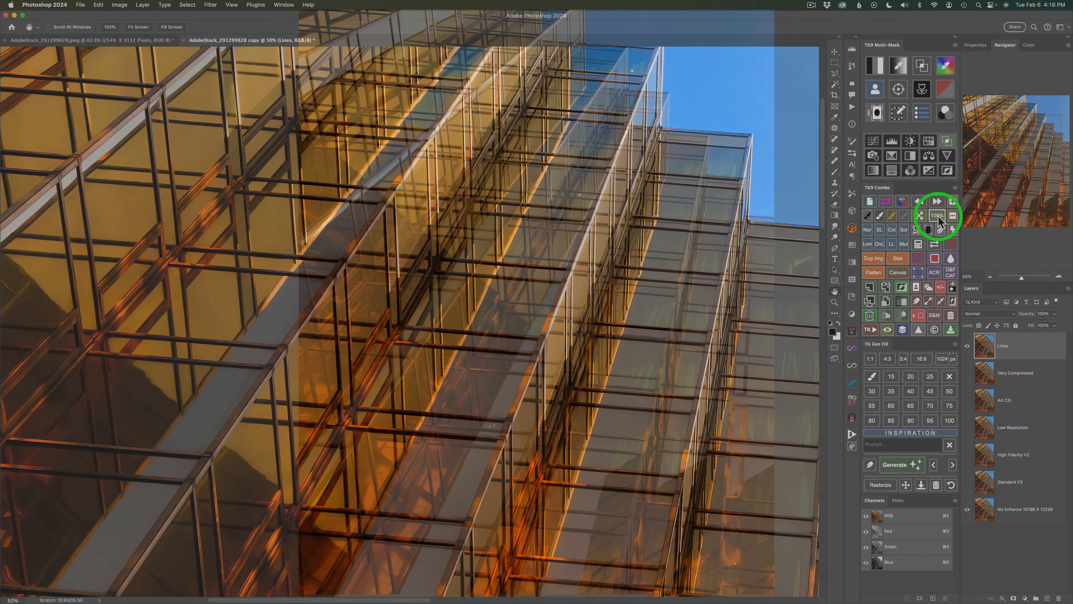